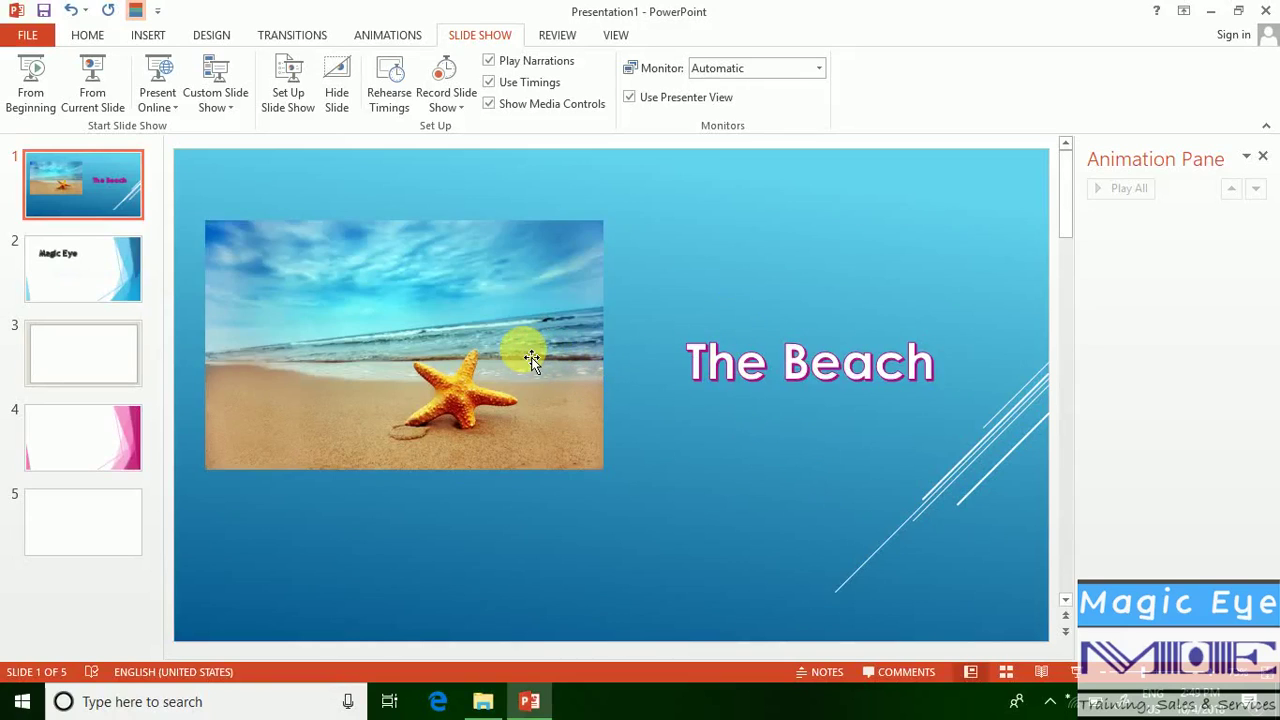
Select The Beach title on the slide
left_click(740, 365)
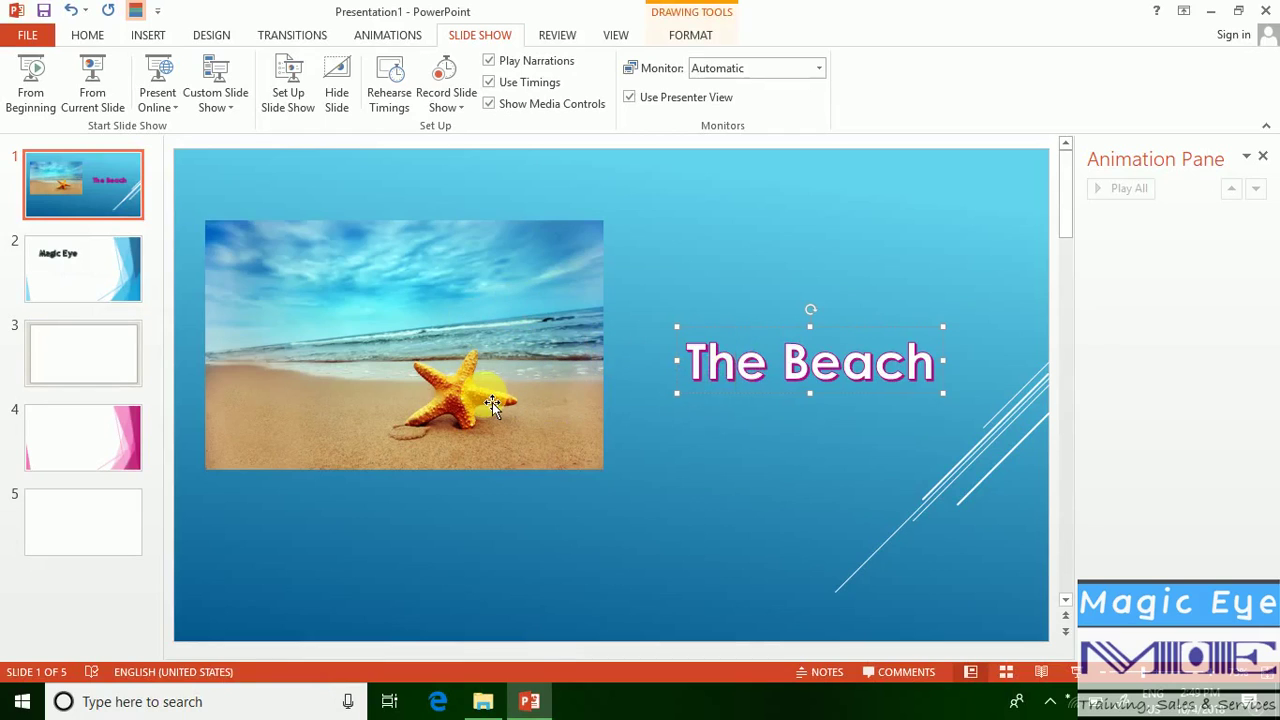
left_click(476, 337)
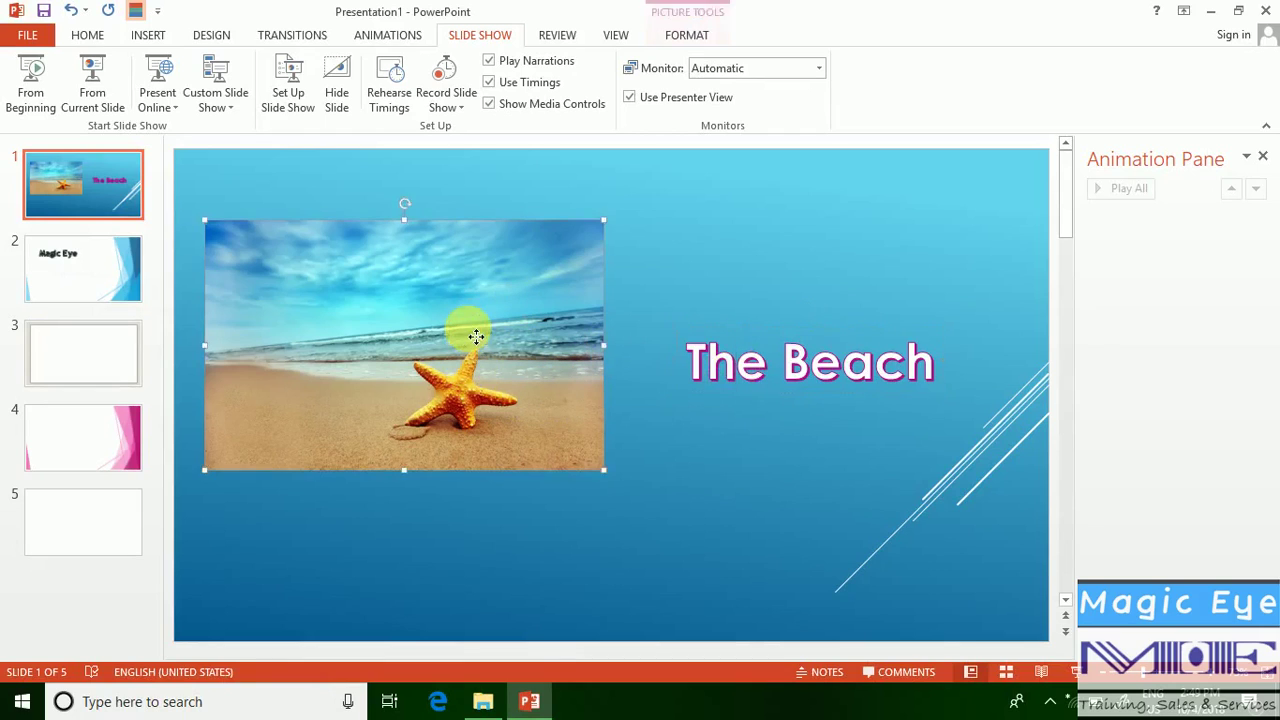
left_click(703, 362)
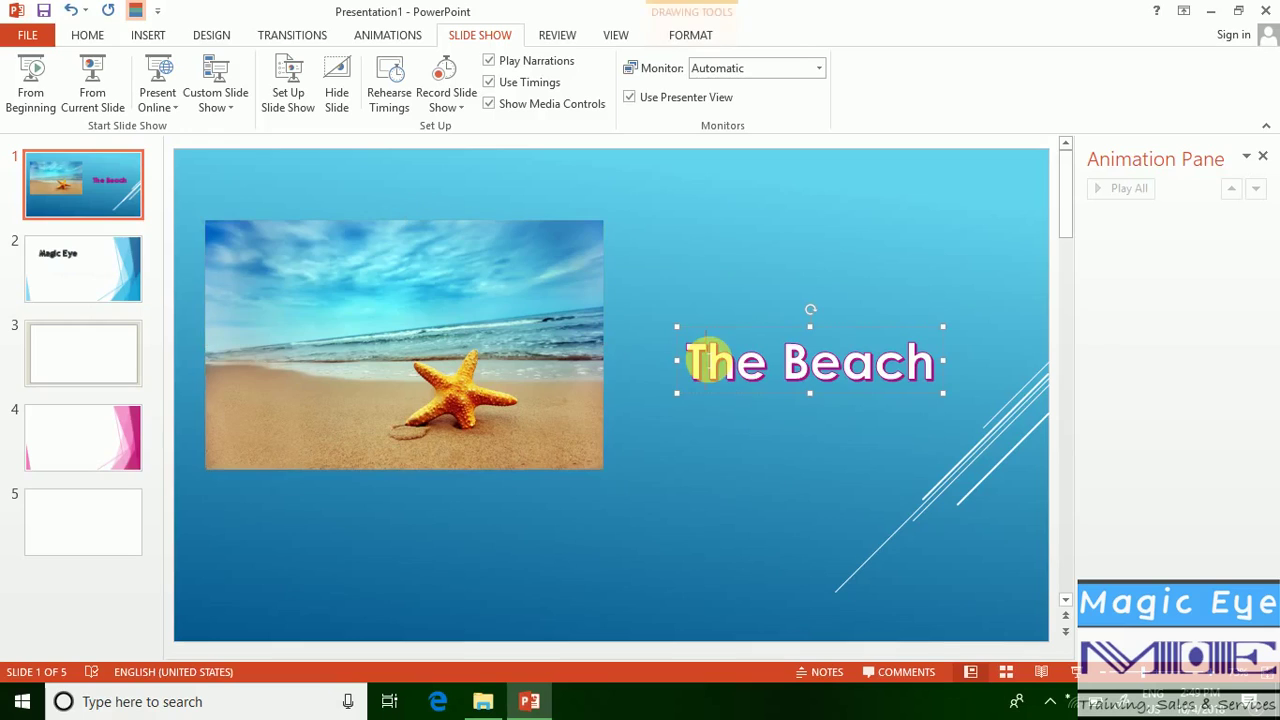
left_click(520, 355)
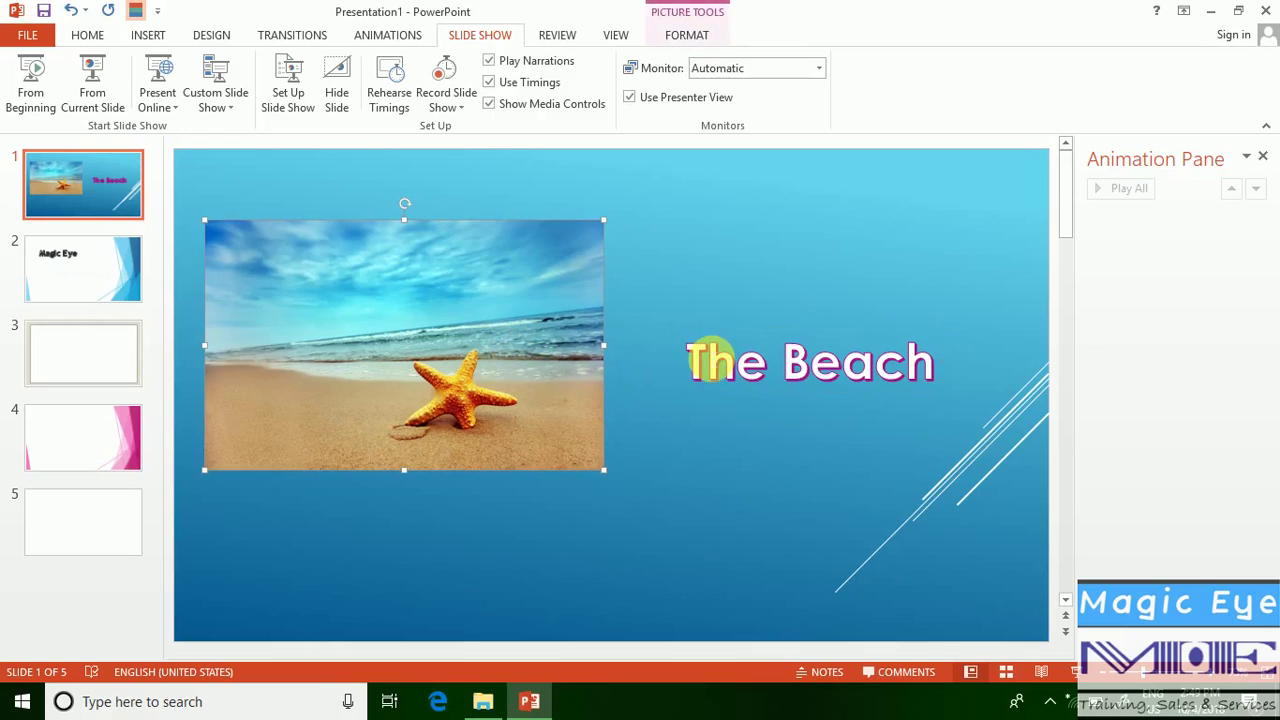
left_click(712, 360)
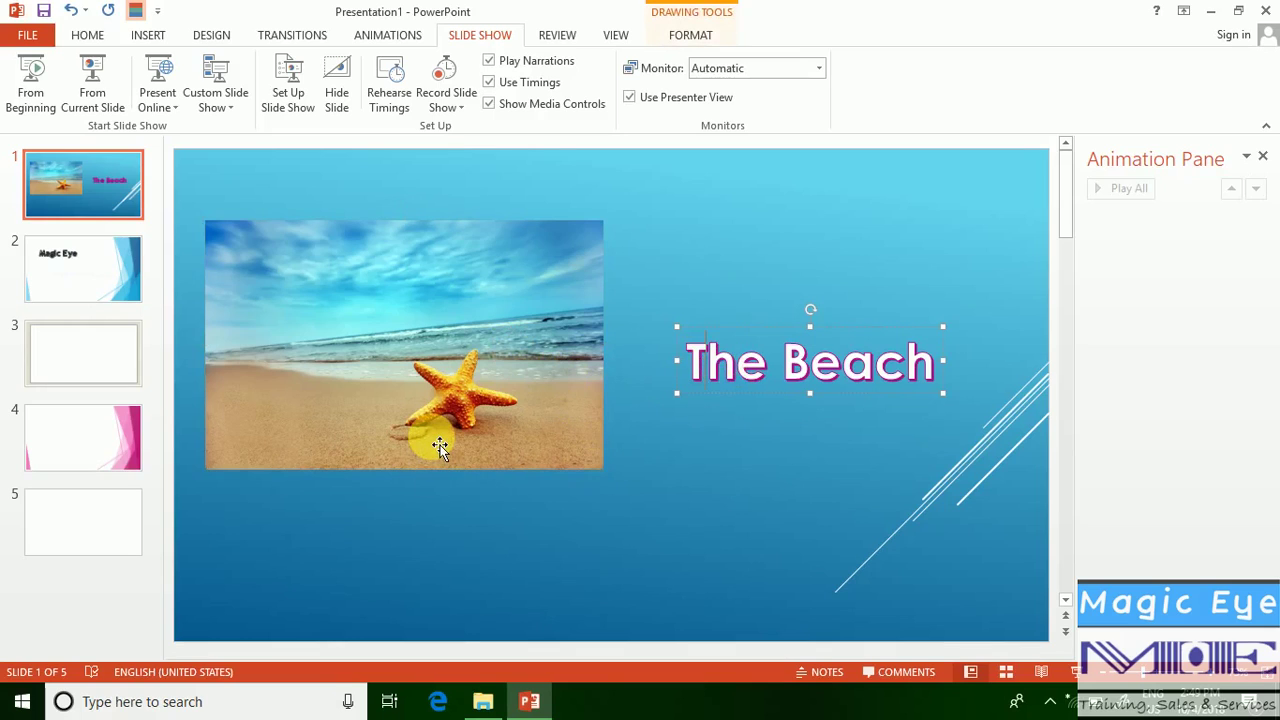
left_click(432, 370)
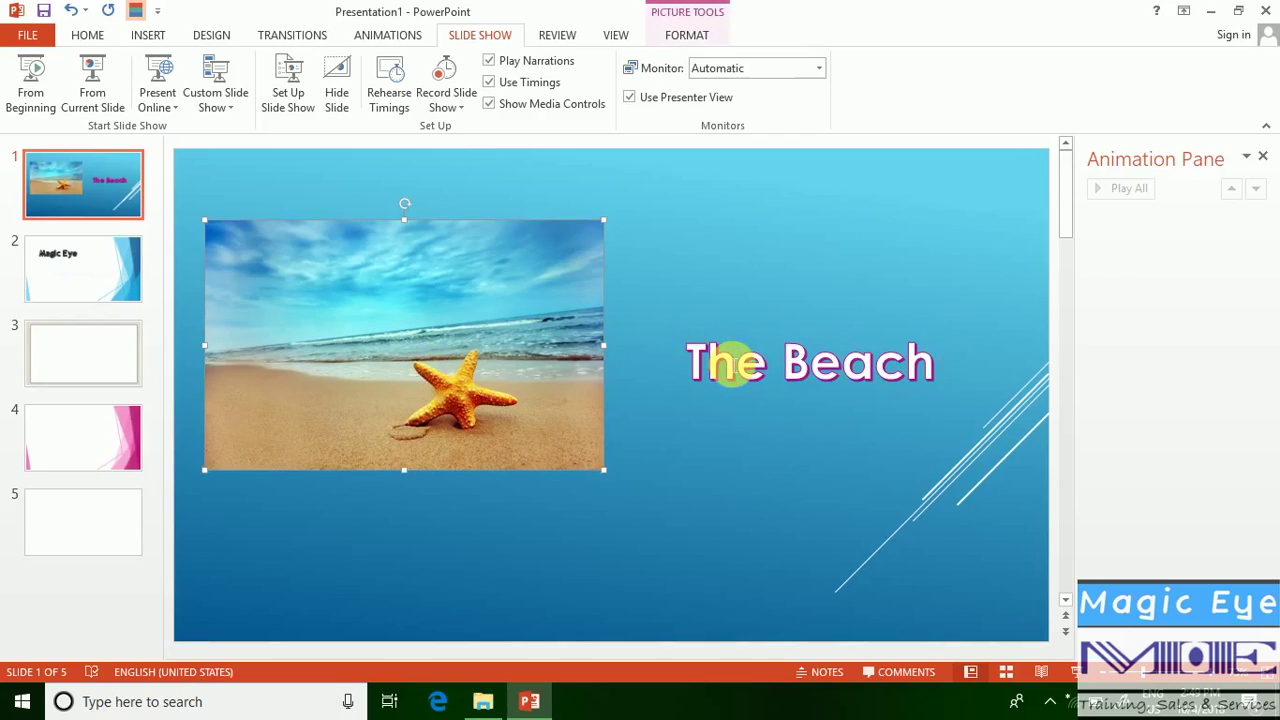
left_click(733, 362)
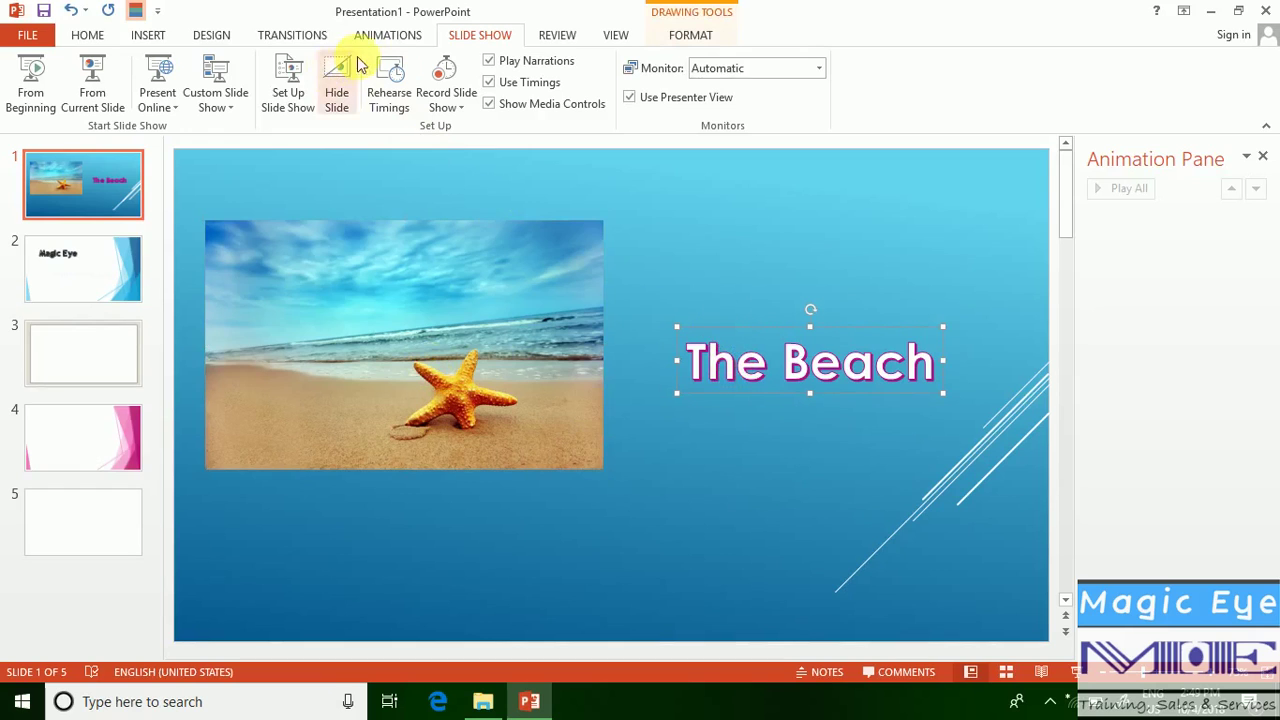
Apply the Fly In entrance effect to The Beach title
left_click(388, 35)
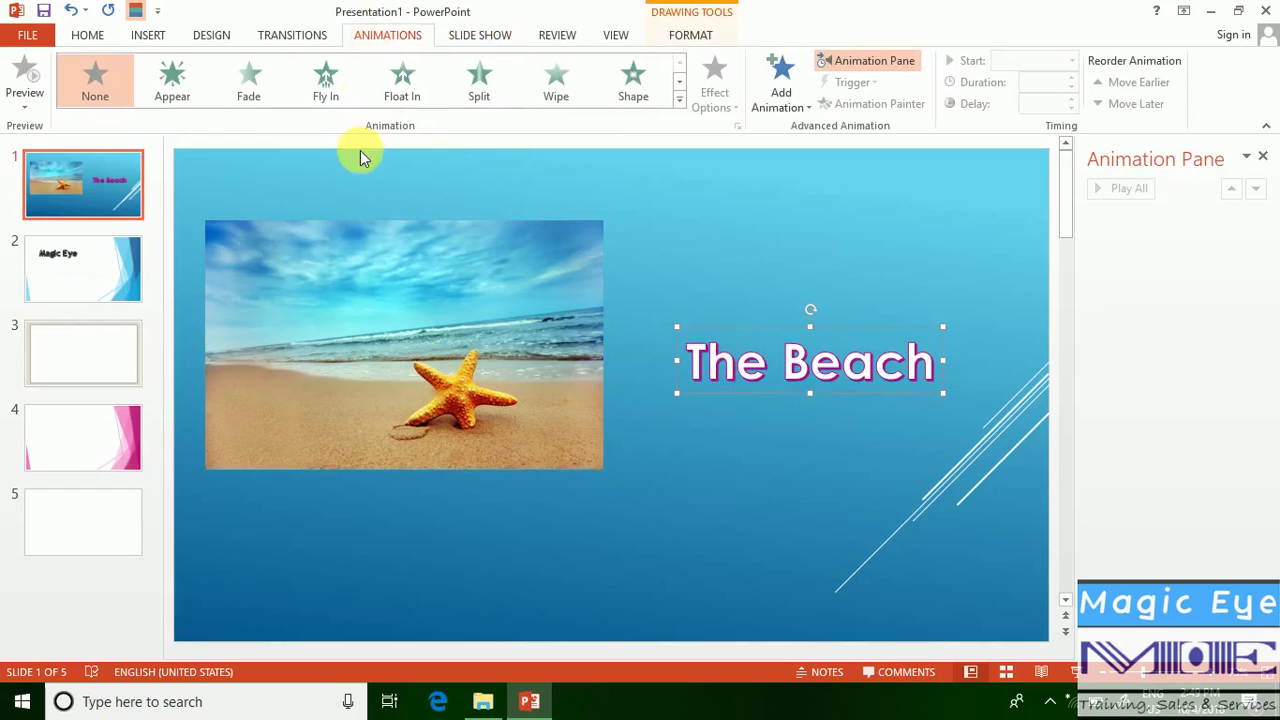
left_click(679, 103)
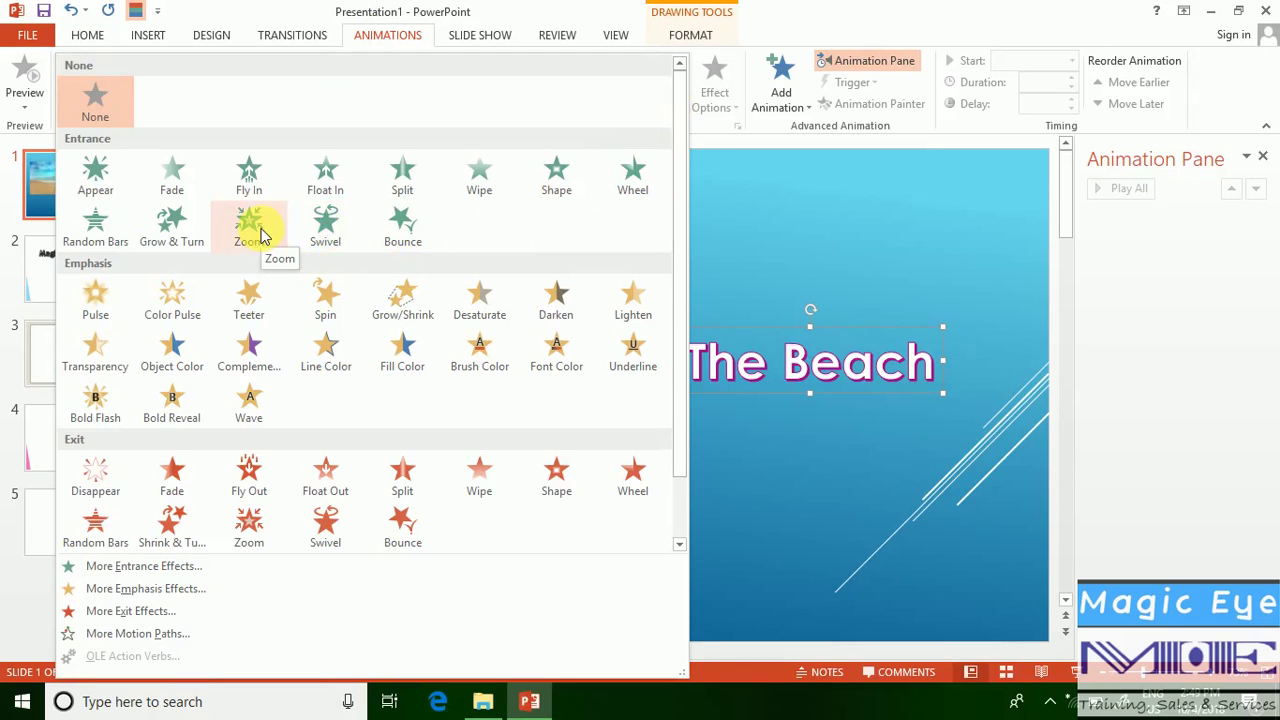
left_click(248, 178)
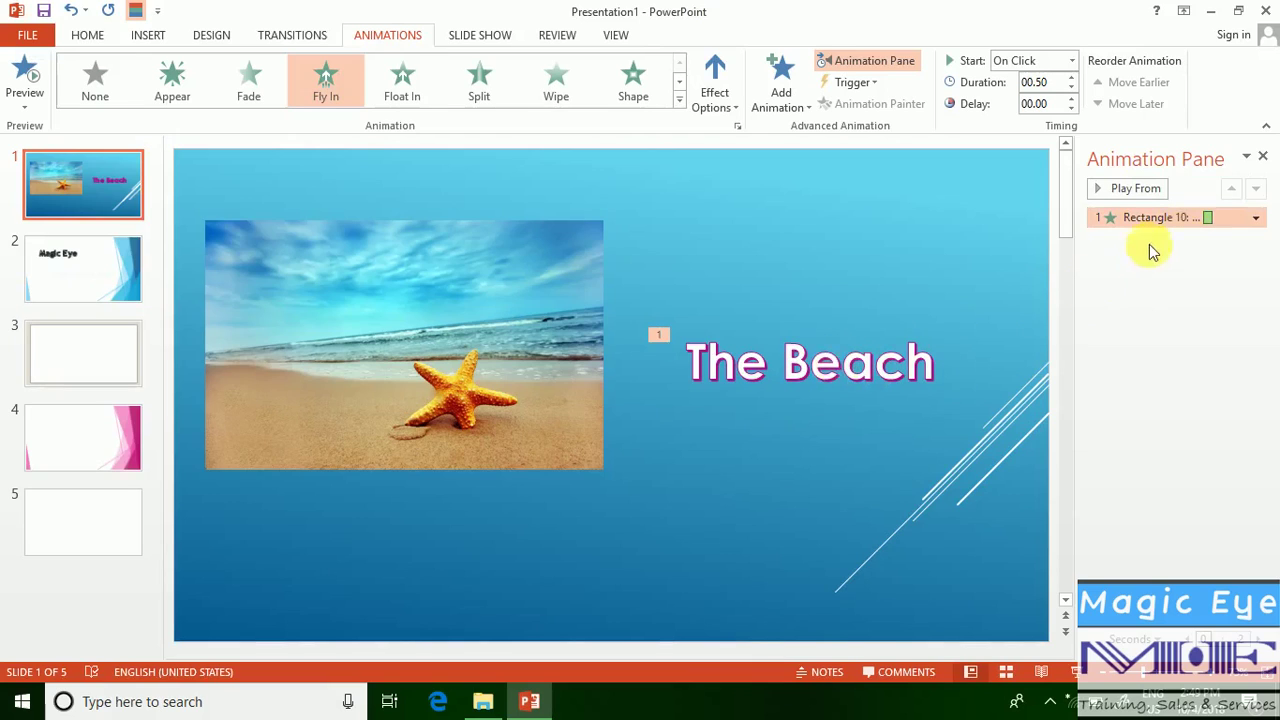
Set the title's Fly In timing trigger to start on click of Picture 9
left_click(1255, 217)
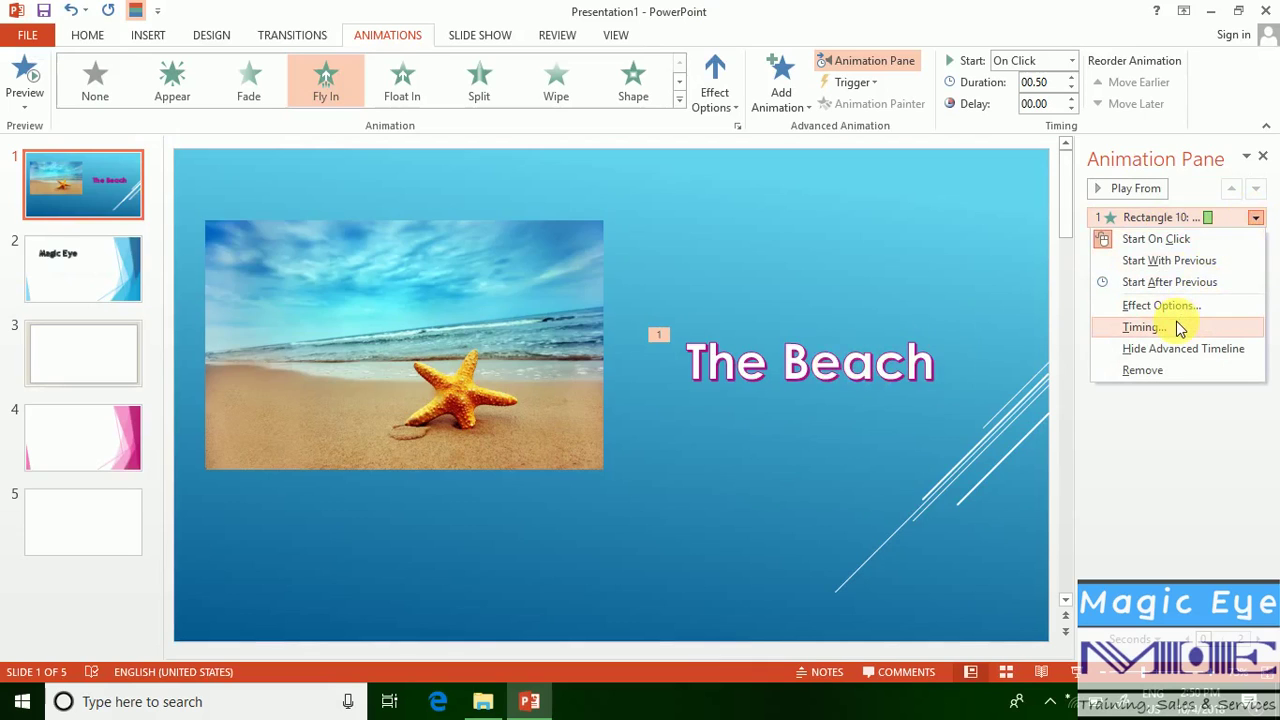
left_click(1140, 327)
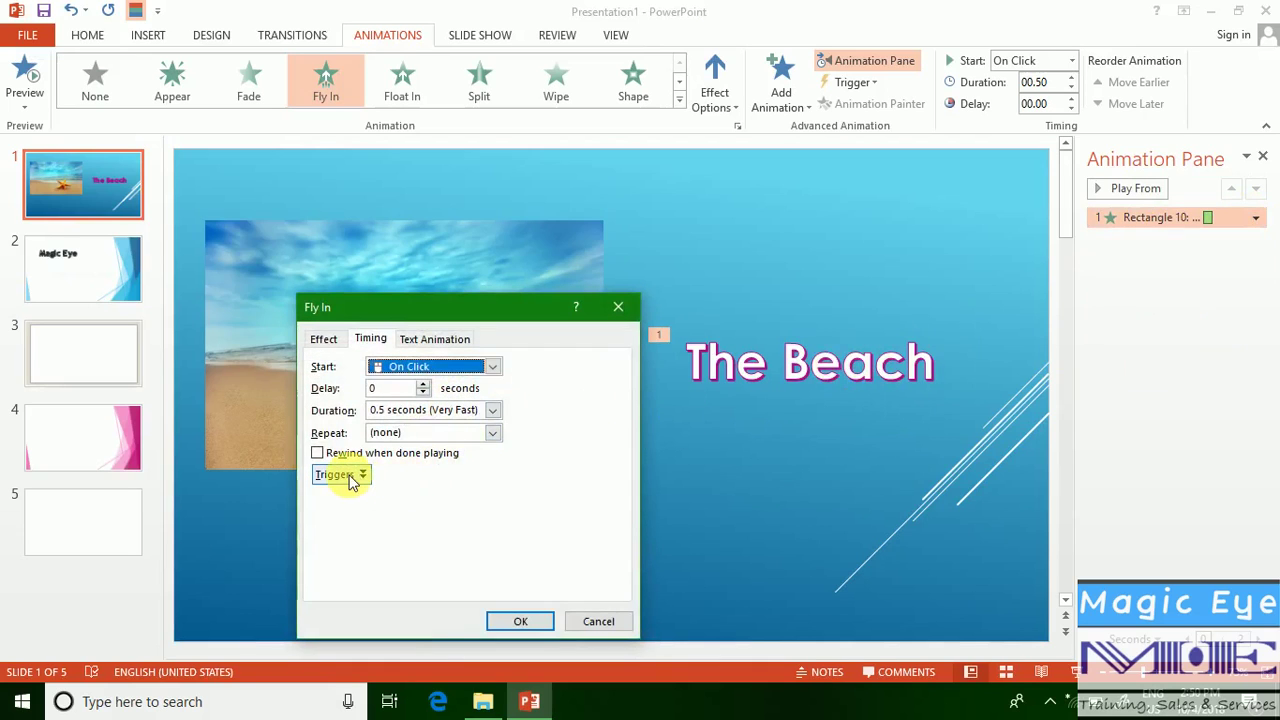
left_click(345, 475)
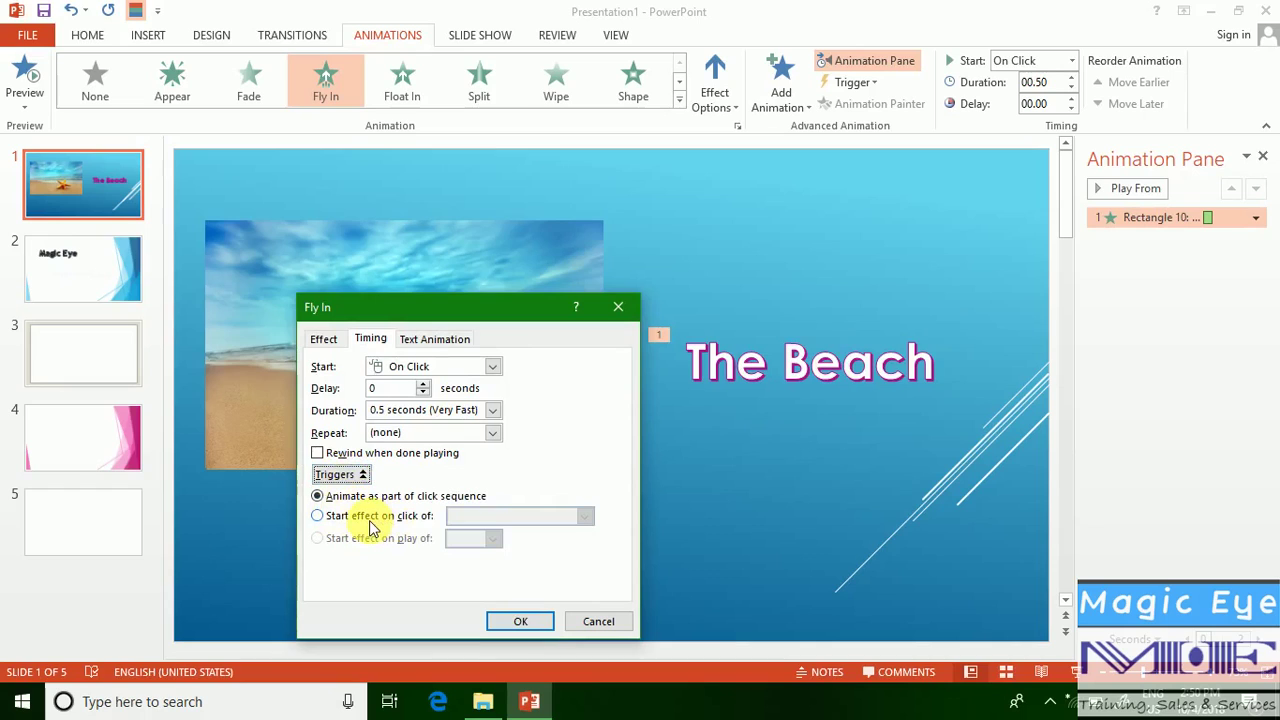
left_click(368, 518)
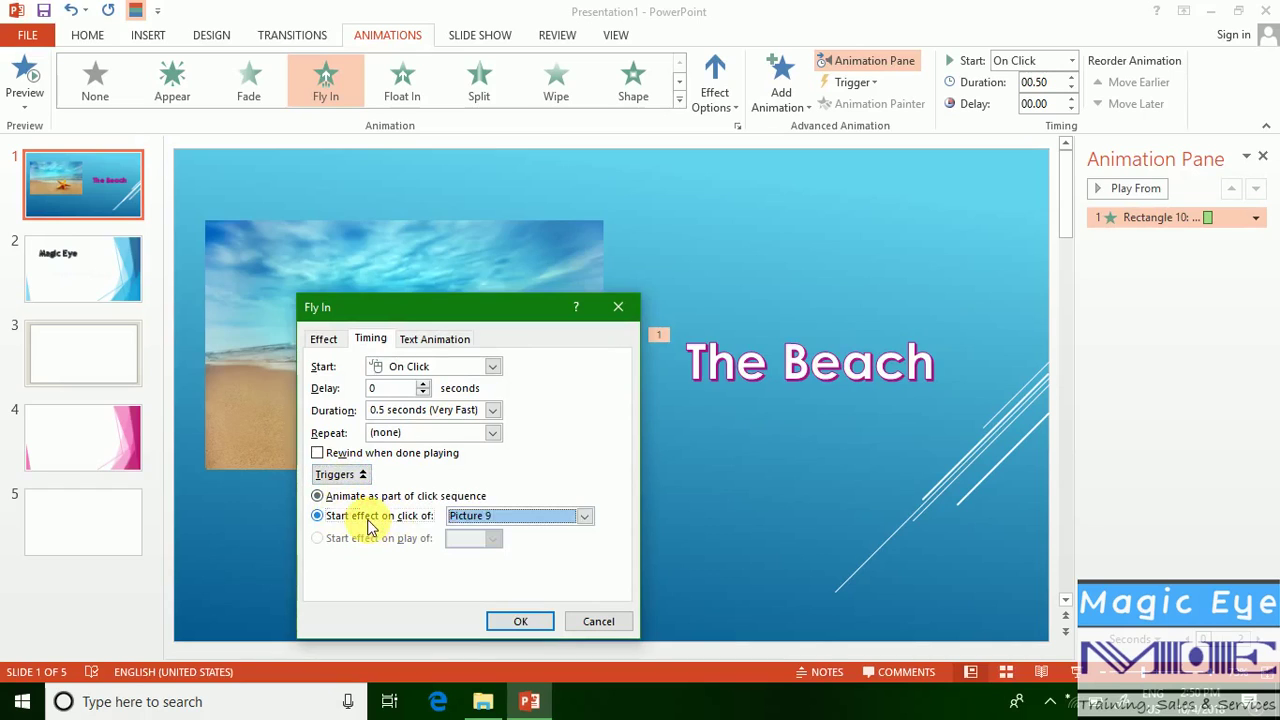
left_click(491, 517)
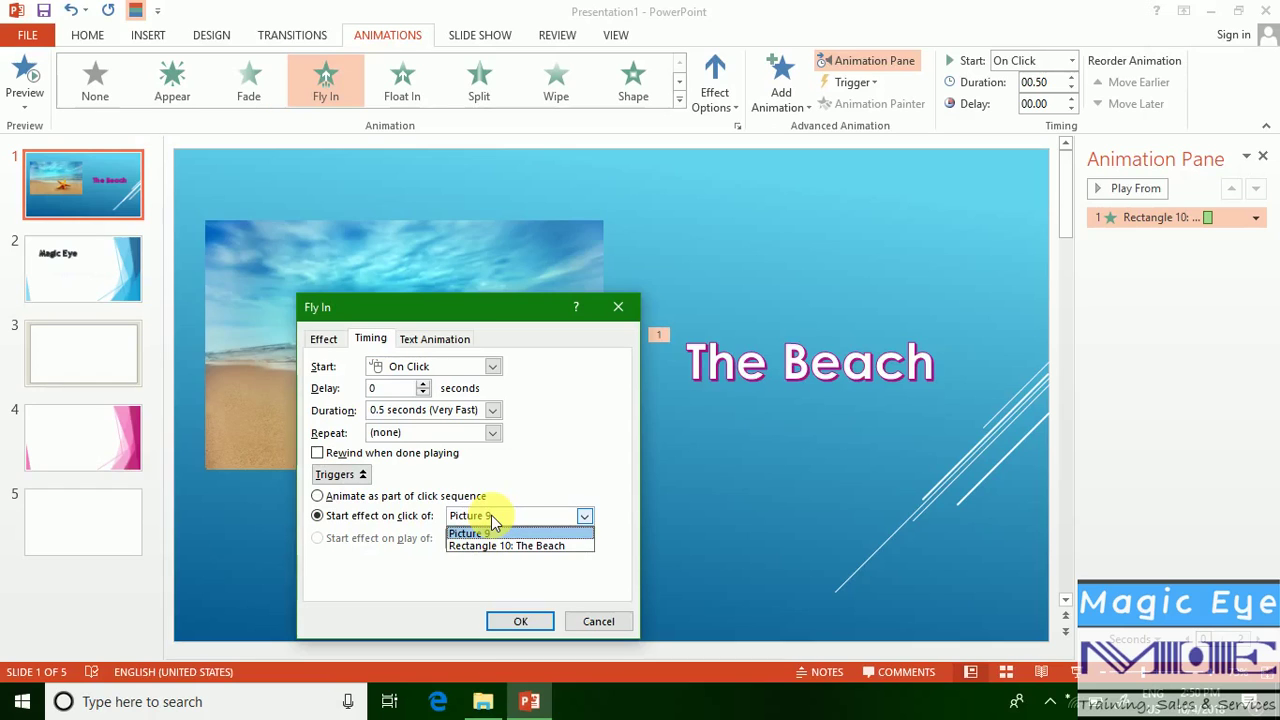
left_click(475, 533)
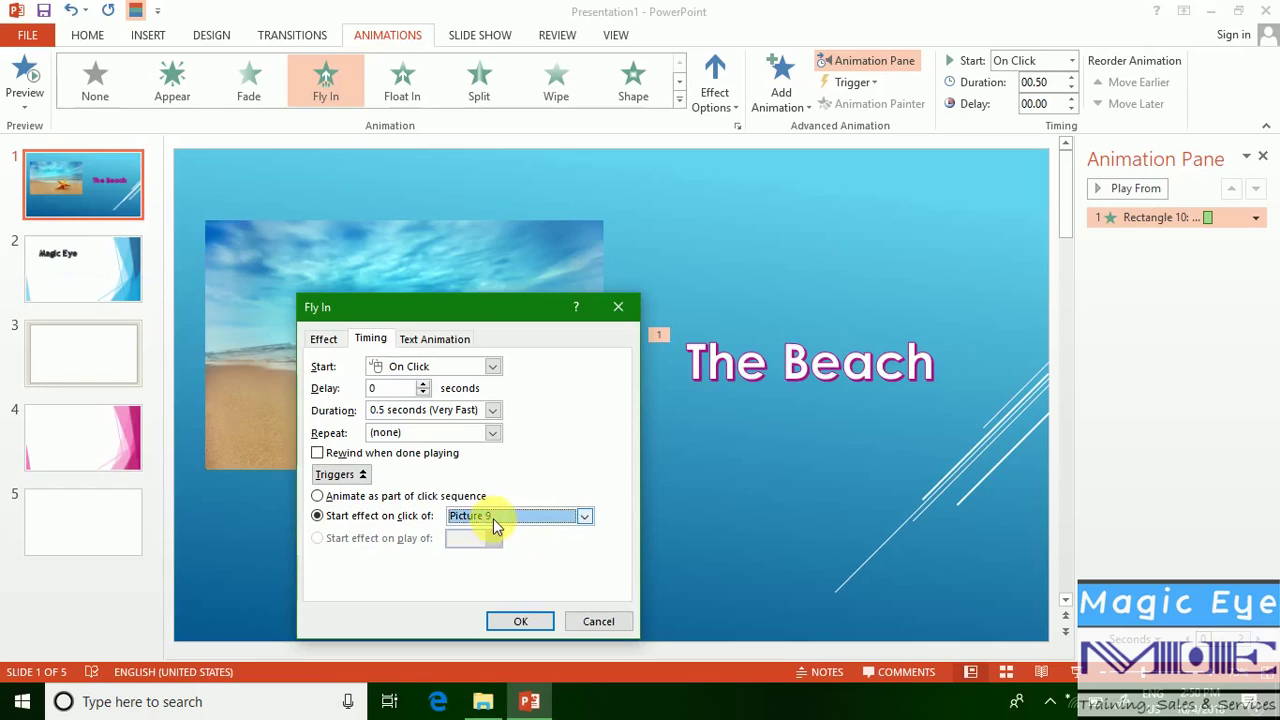
left_click(520, 621)
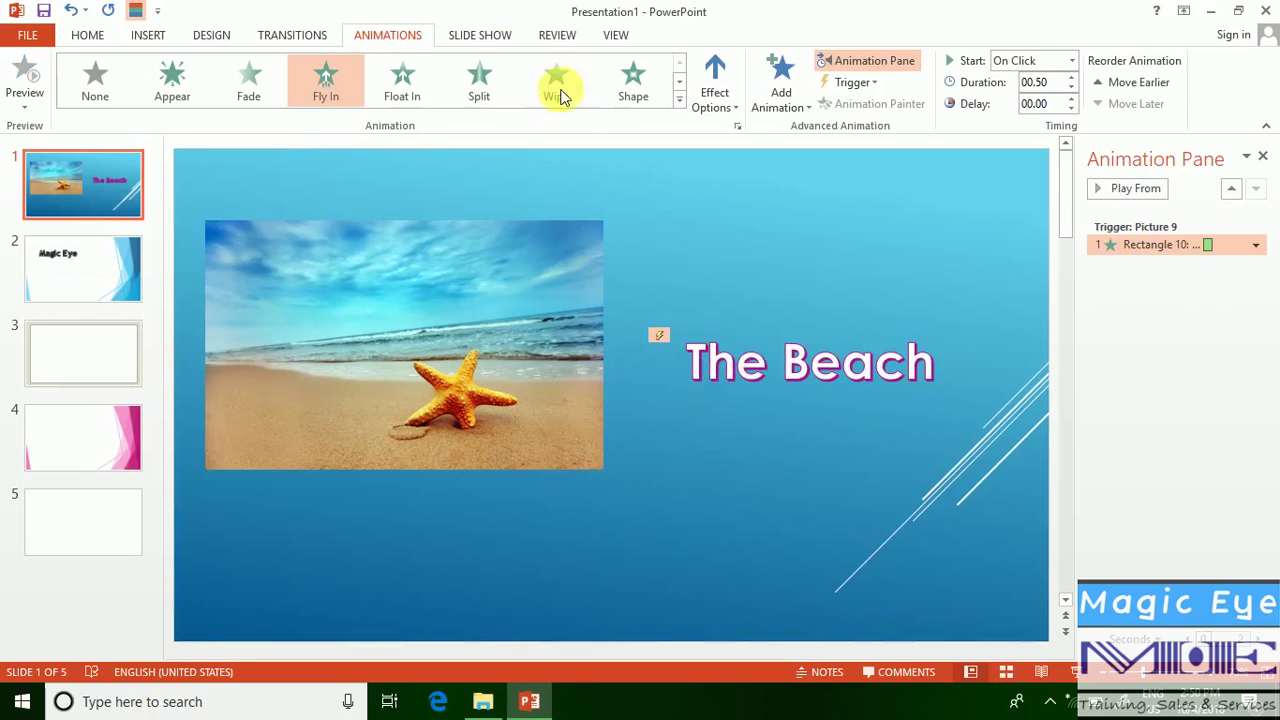
left_click(480, 35)
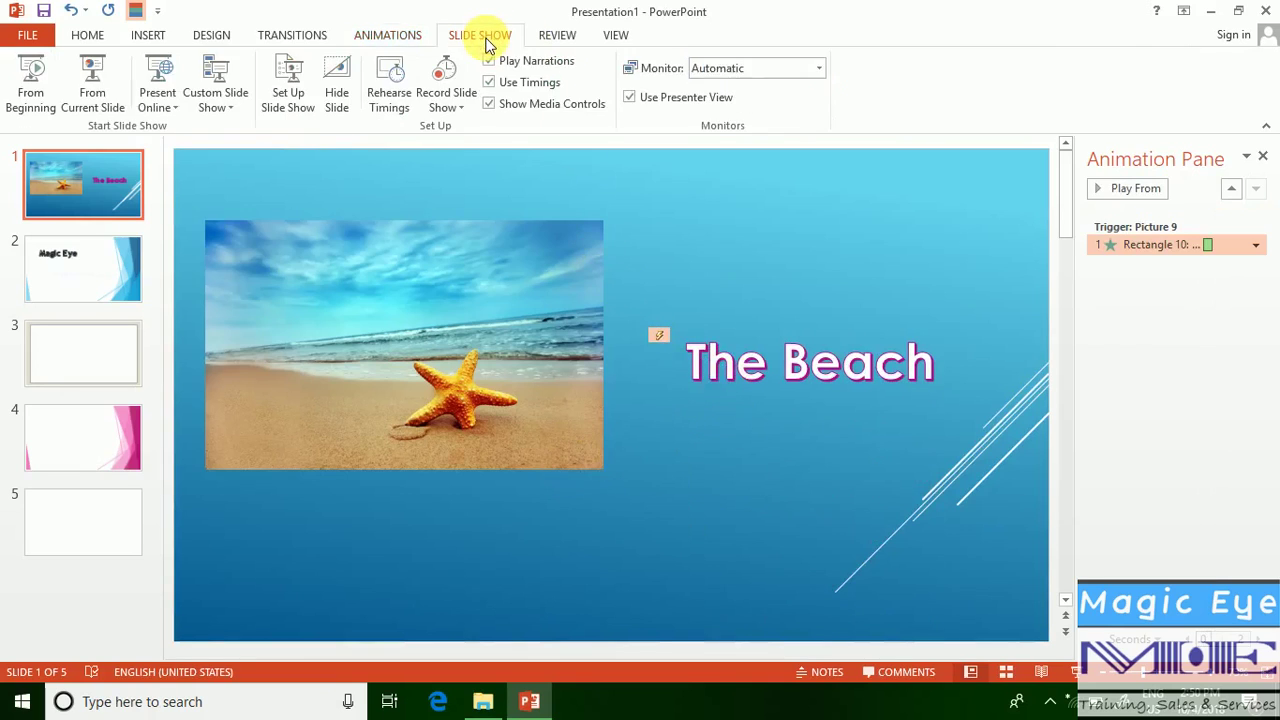
left_click(30, 85)
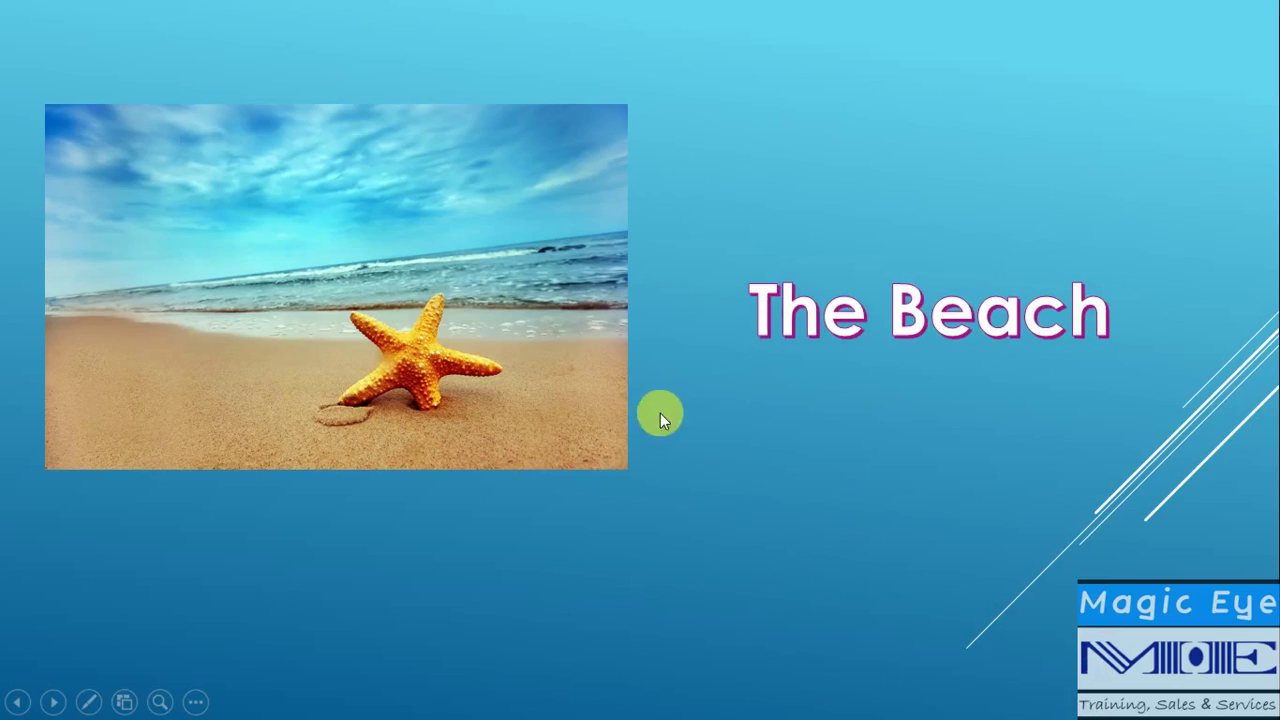
right_click(660, 413)
left_click(726, 402)
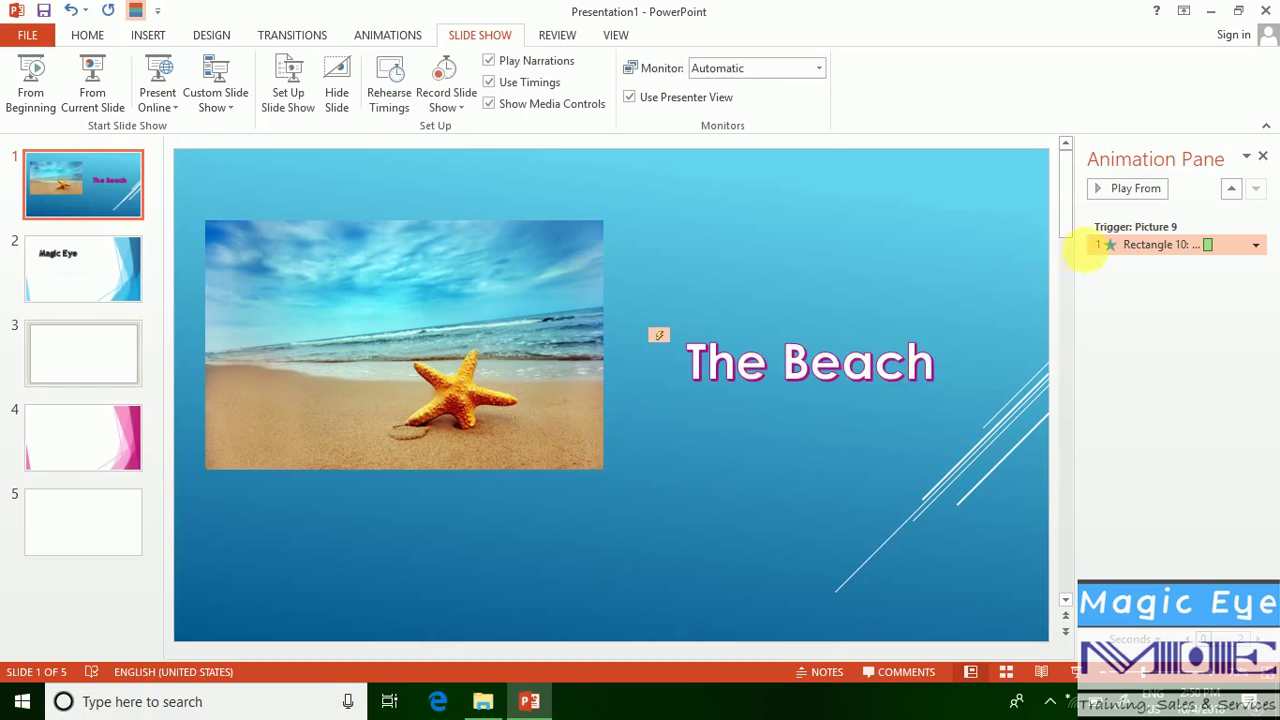
Delete the title's Fly In animation and select the beach picture
key("Delete")
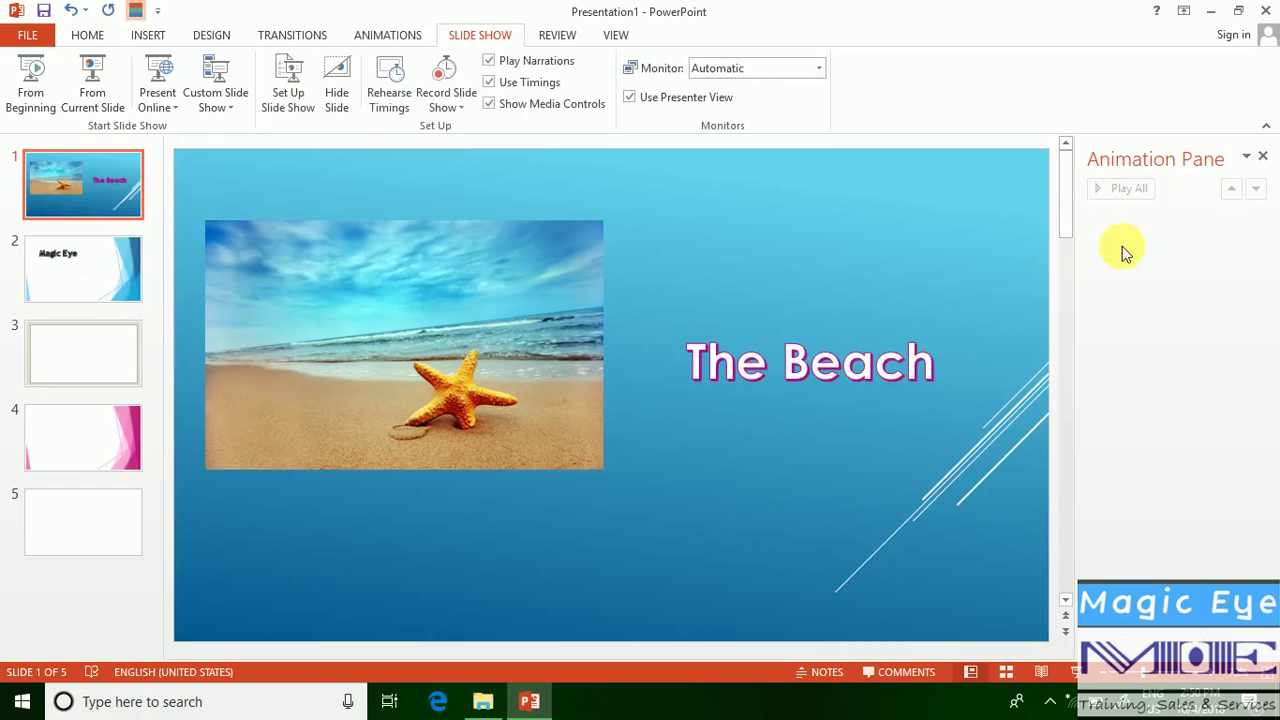
left_click(733, 385)
left_click(493, 398)
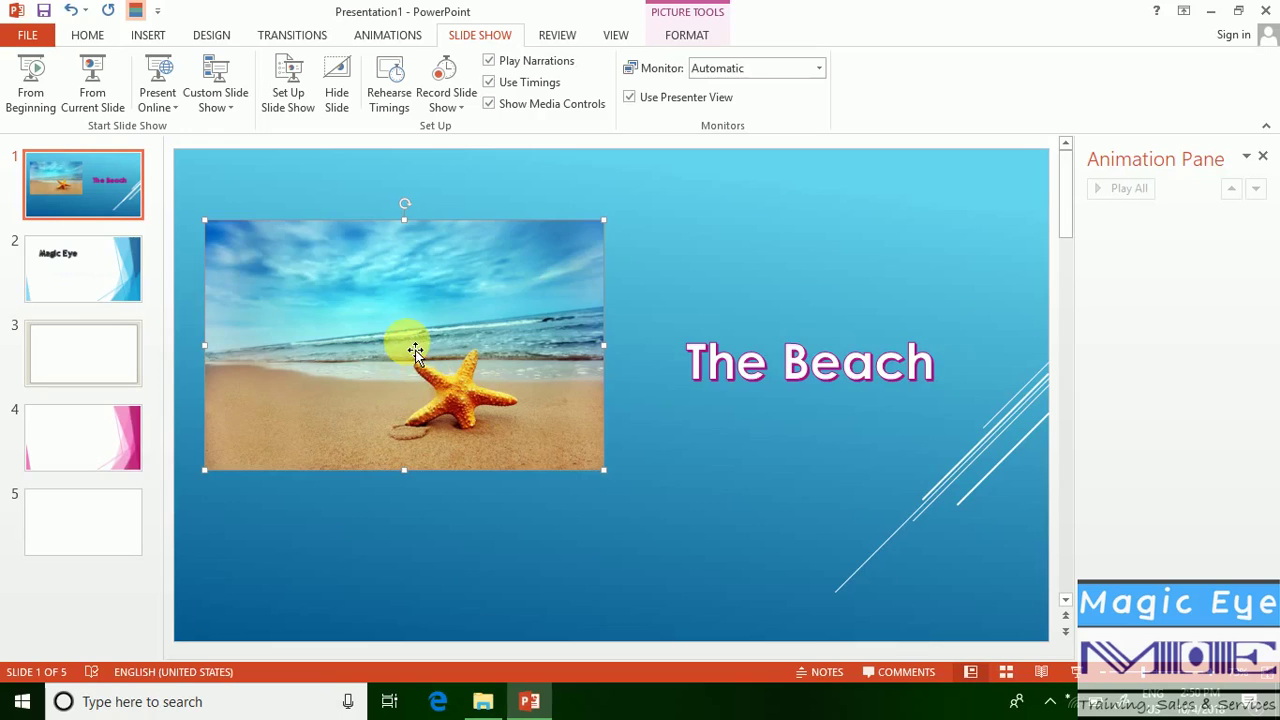
Give the beach picture a Zoom entrance effect
left_click(387, 35)
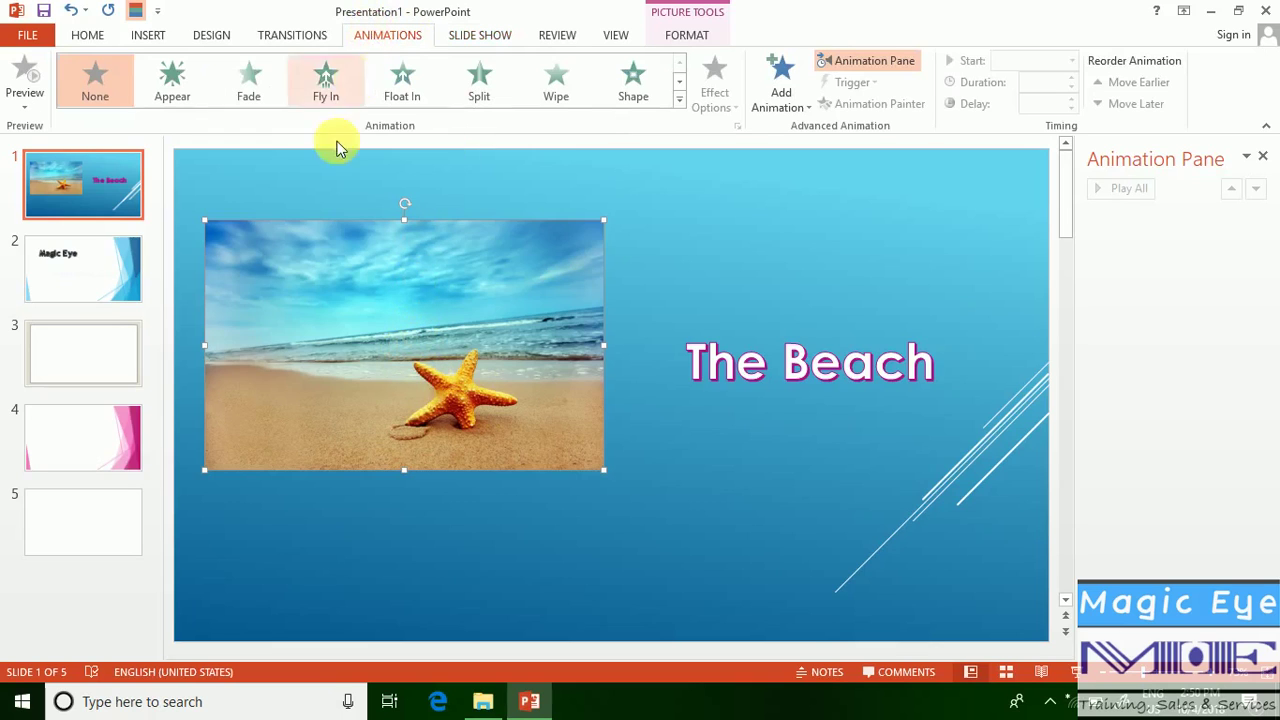
left_click(680, 108)
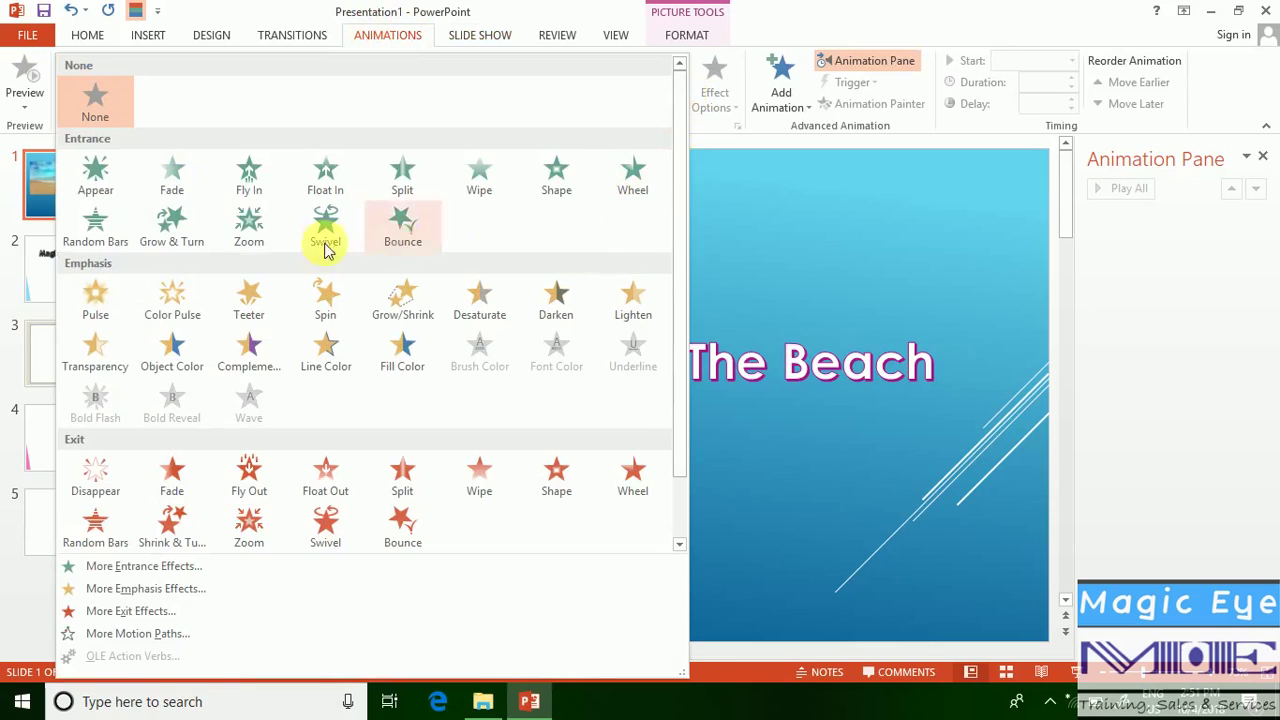
left_click(248, 228)
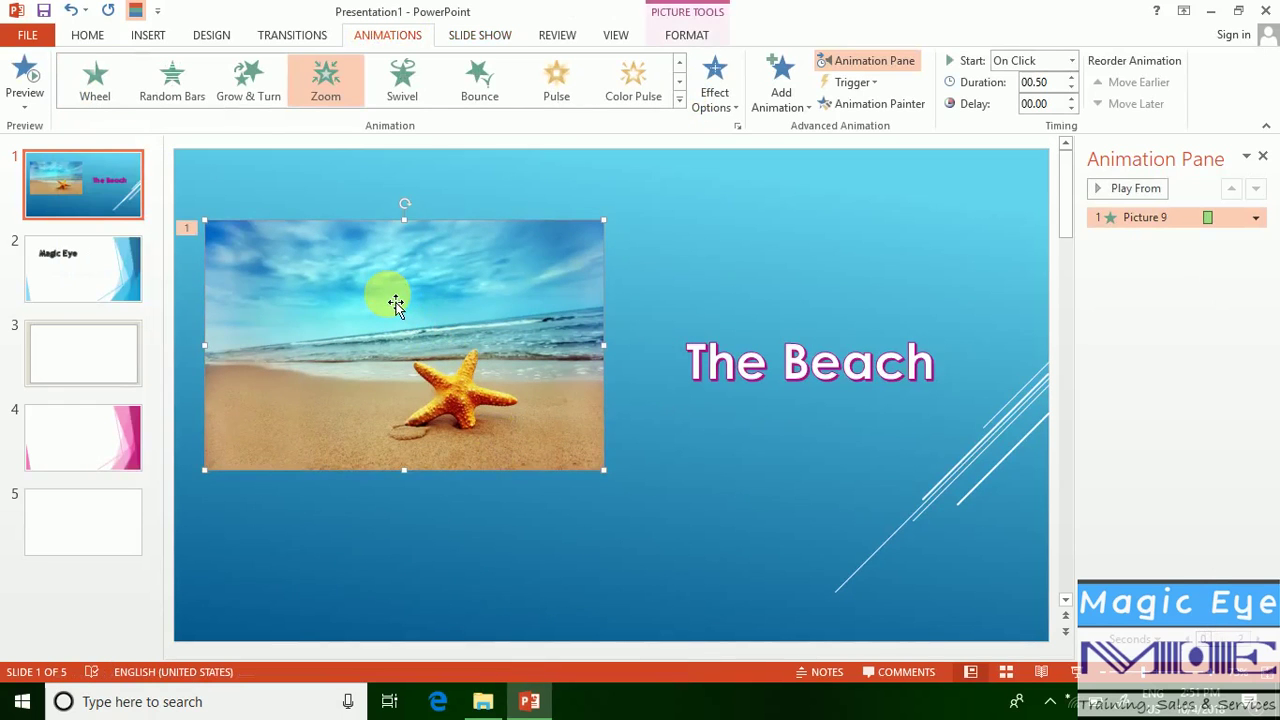
left_click(1256, 217)
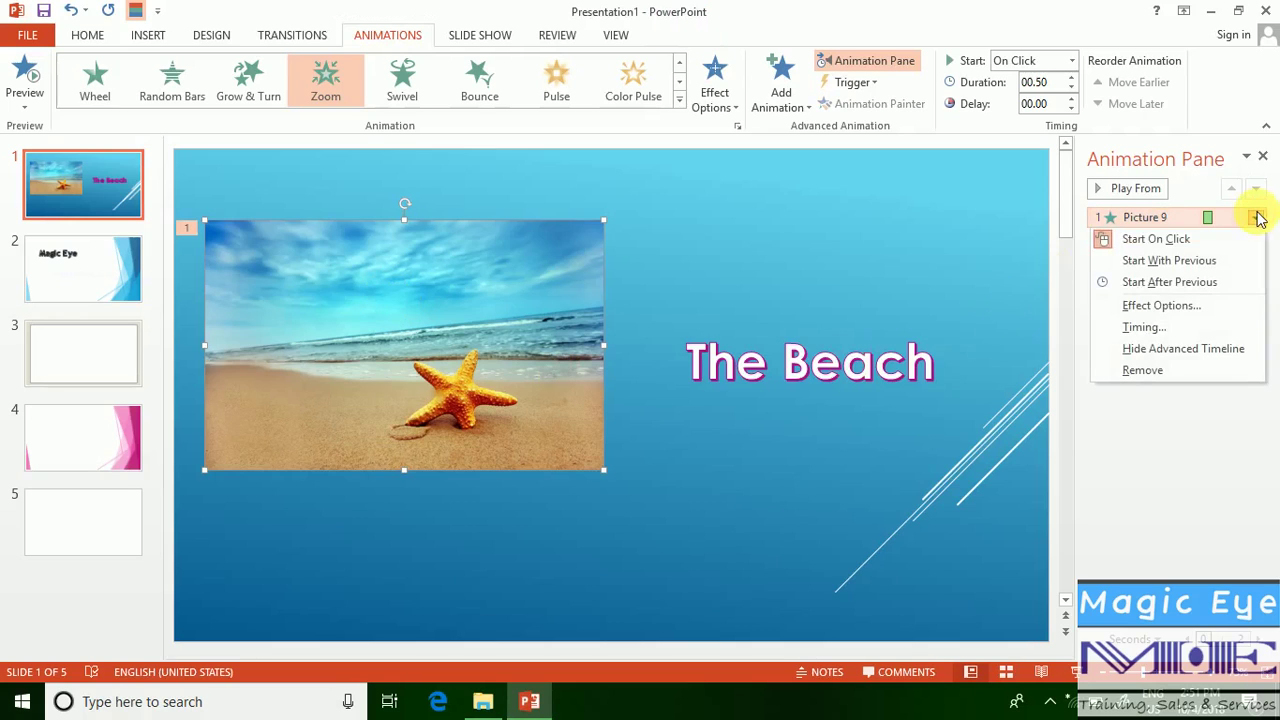
Set the Zoom timing trigger to start on click of Rectangle 10: The Beach
left_click(1175, 330)
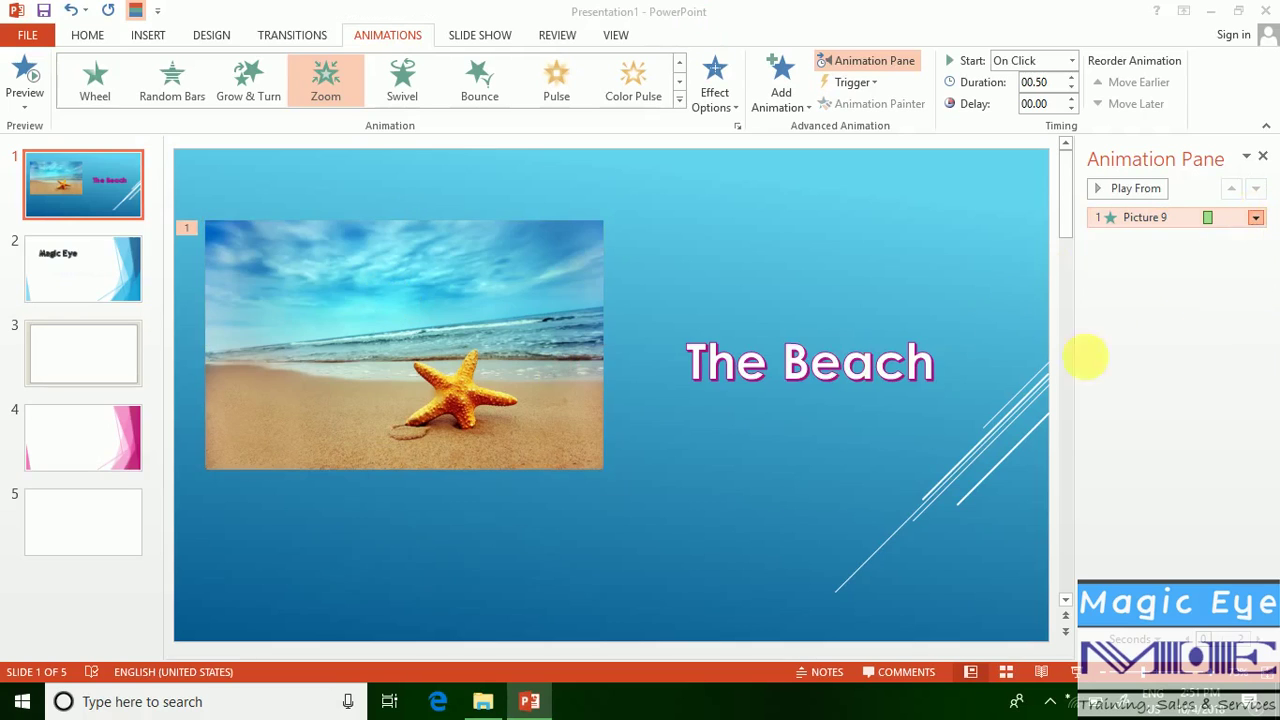
left_click(343, 500)
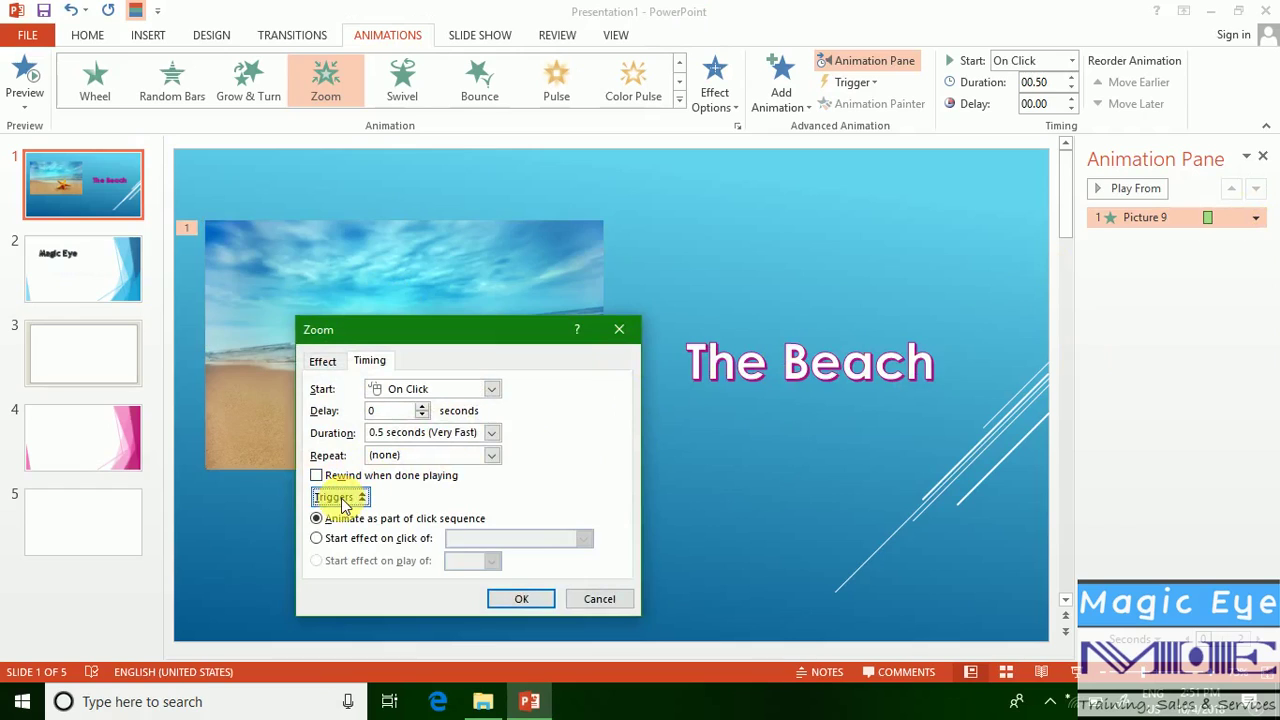
left_click(316, 538)
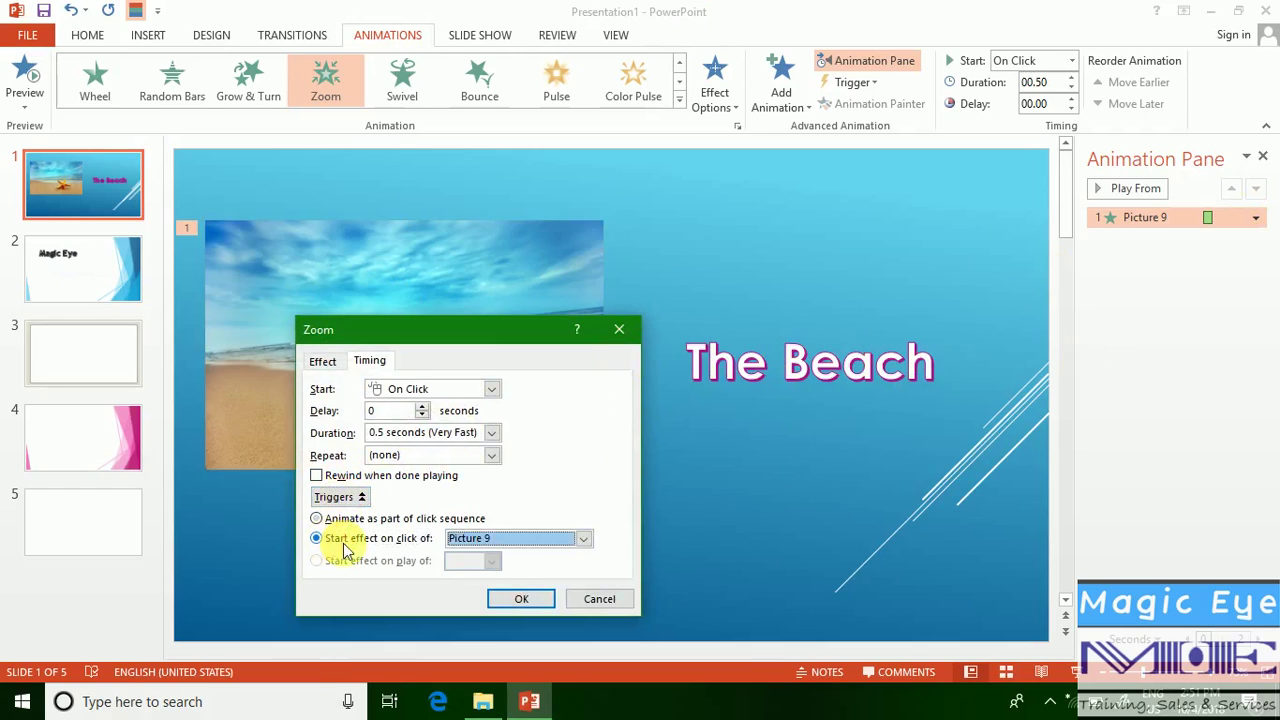
left_click(490, 540)
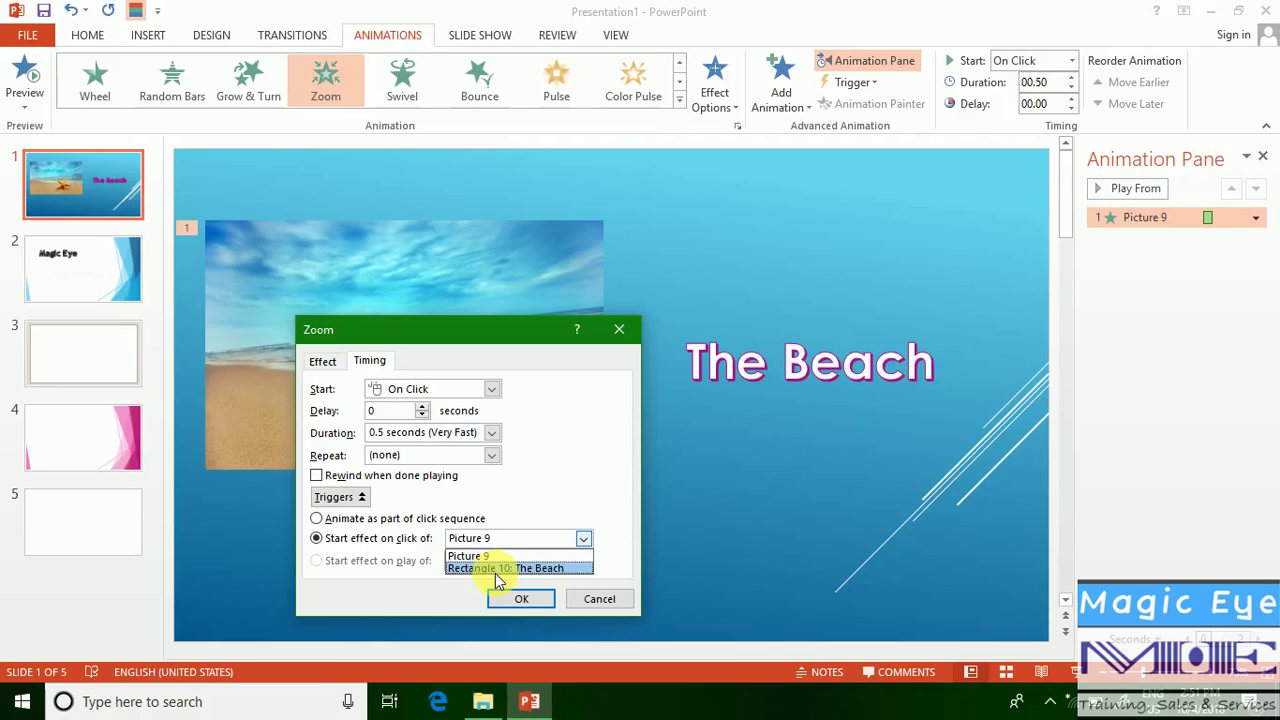
left_click(520, 569)
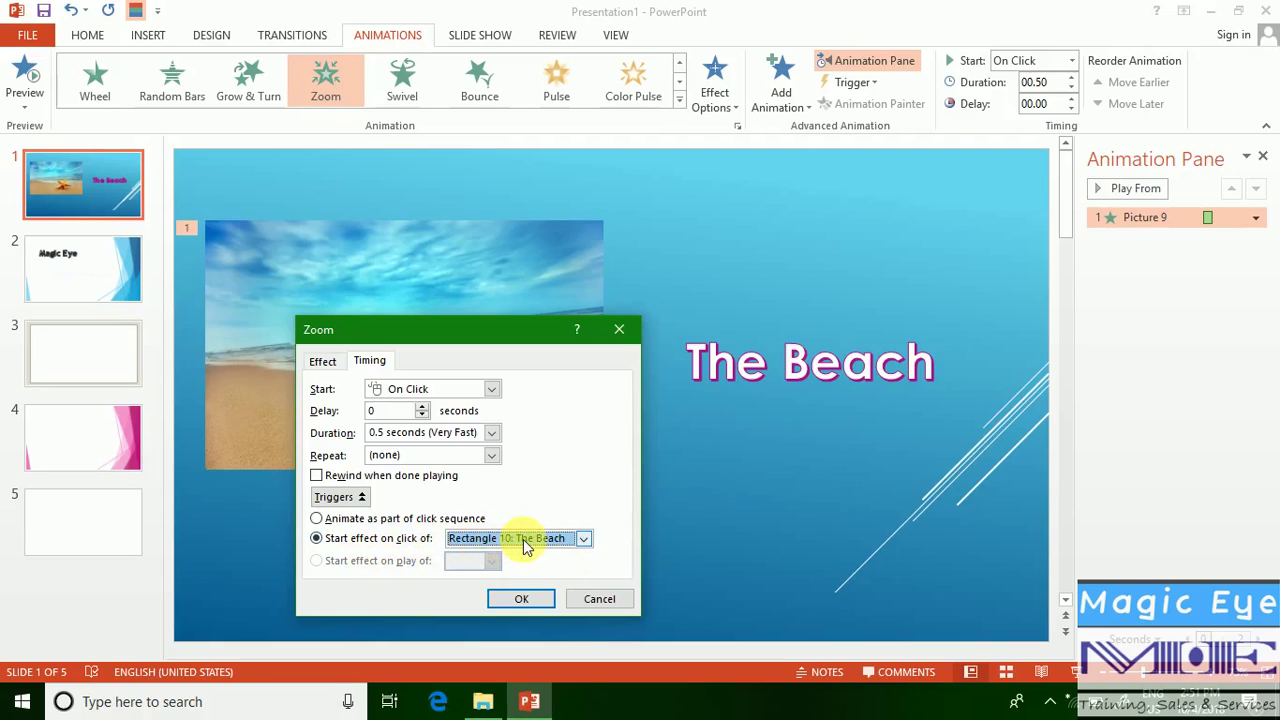
left_click(521, 598)
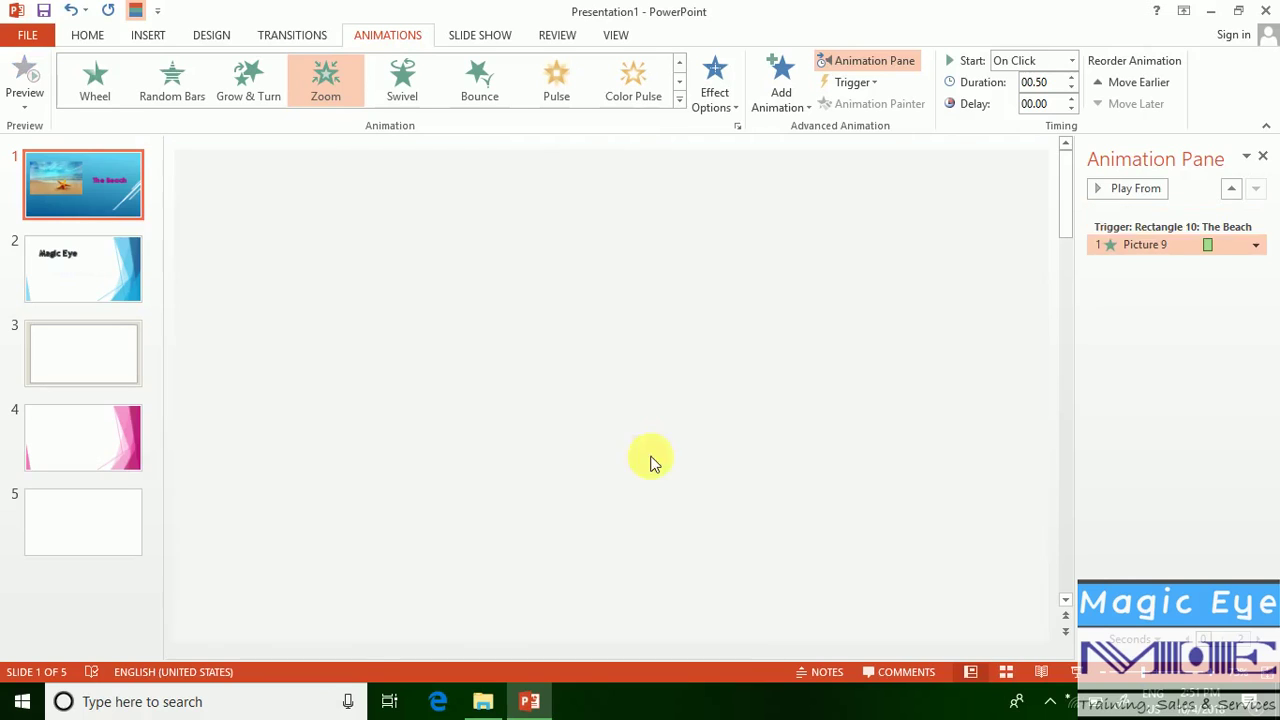
Run the slide show from the beginning
left_click(480, 35)
left_click(30, 85)
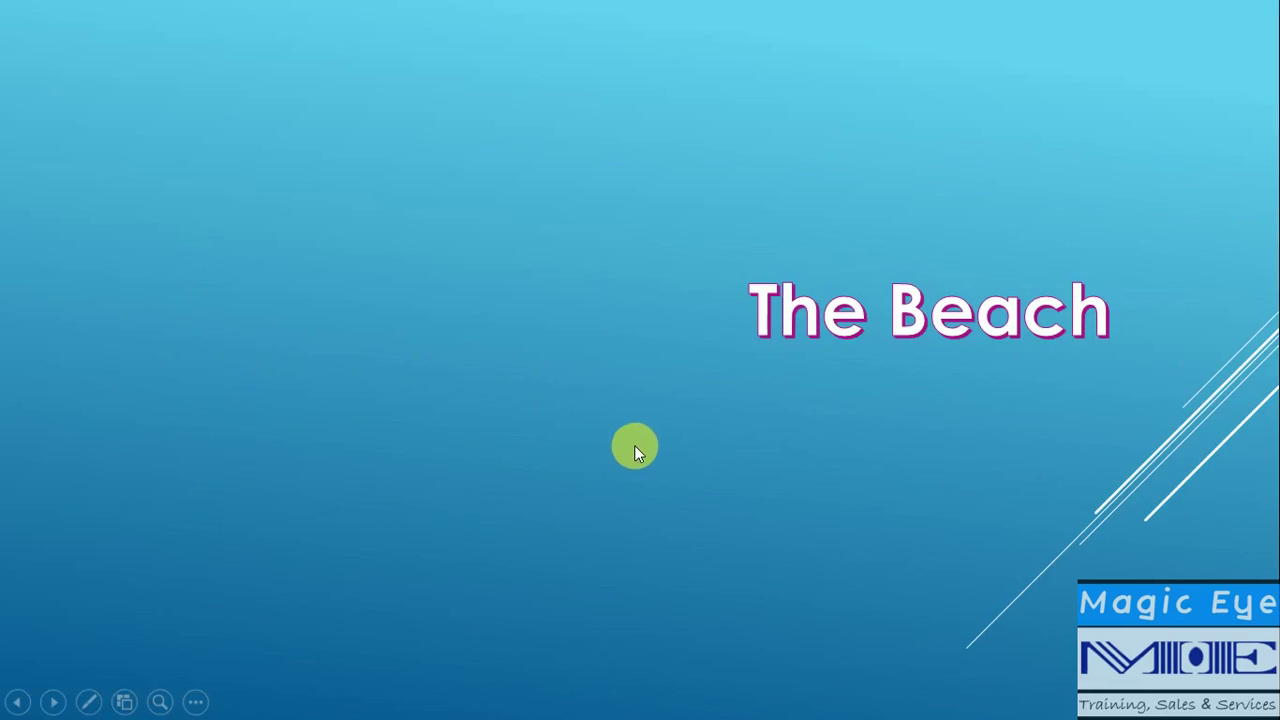